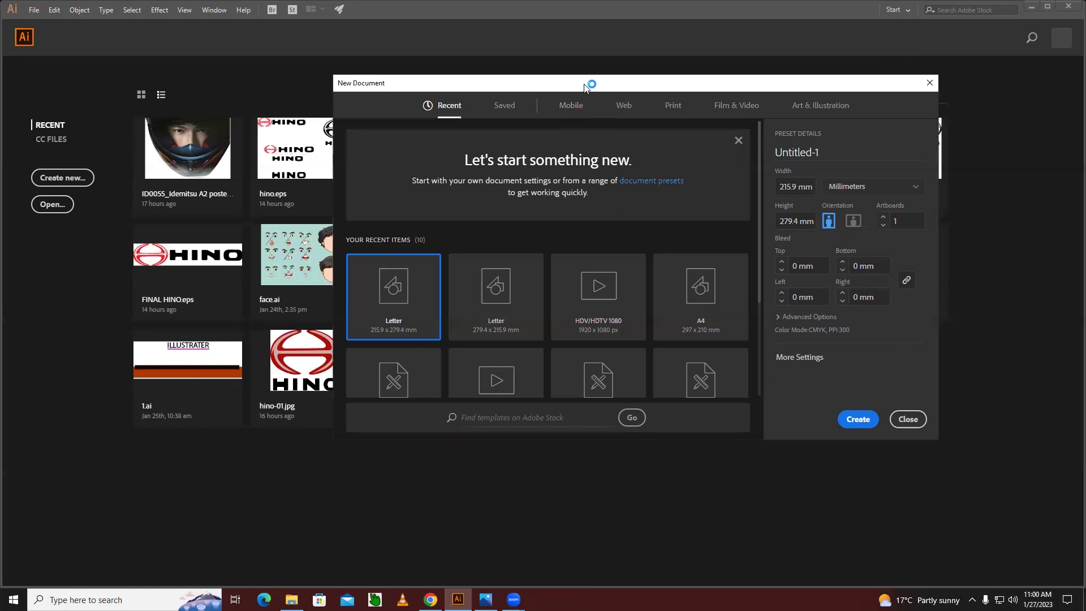
Drag the New Document dialog left and slightly up over the start screen
drag(584, 86, 449, 69)
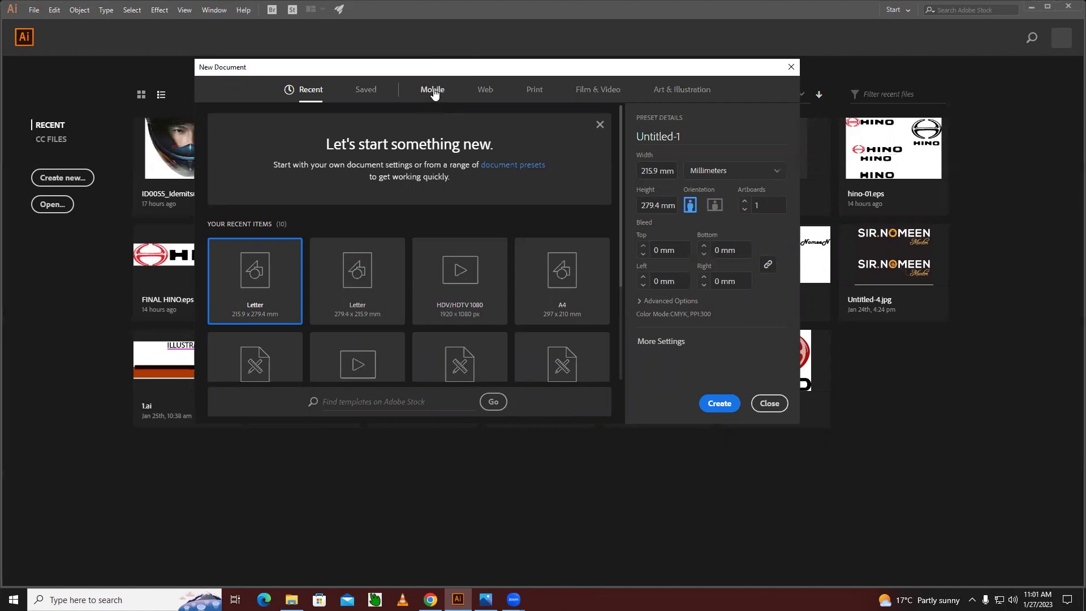
Browse the Mobile presets, then switch to the Web presets showing Common 1366 × 768 px
click(433, 94)
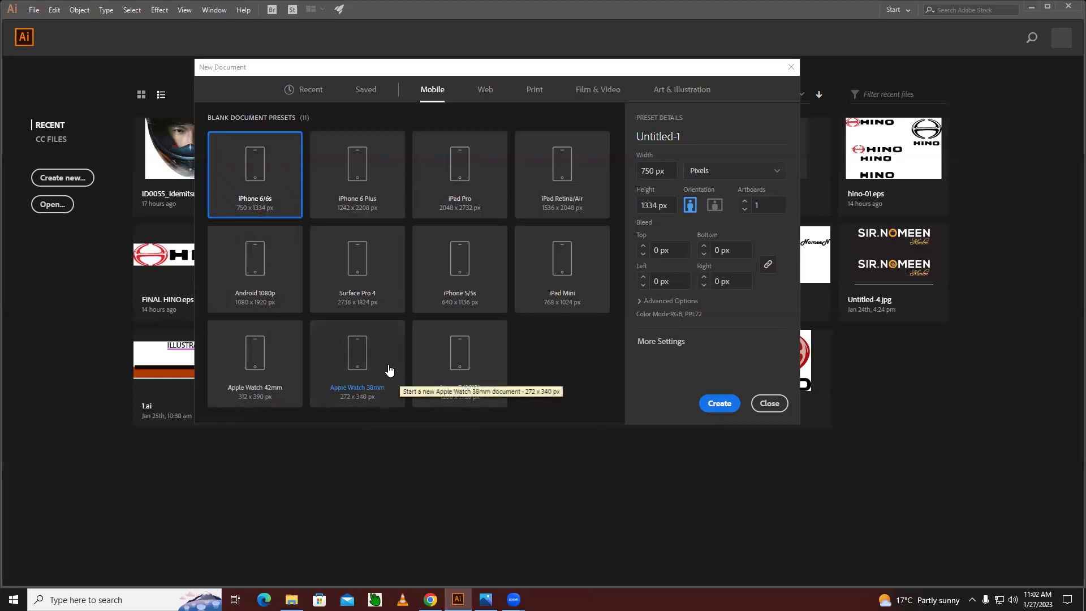
click(488, 92)
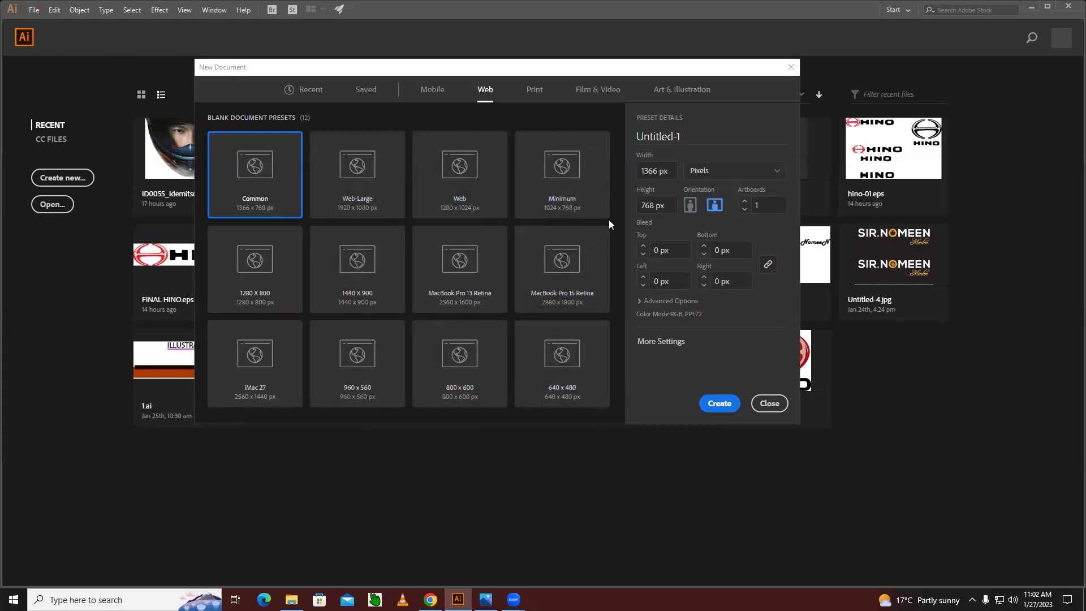
View the Print presets, then switch to the Film & Video presets showing HDV 720
click(533, 90)
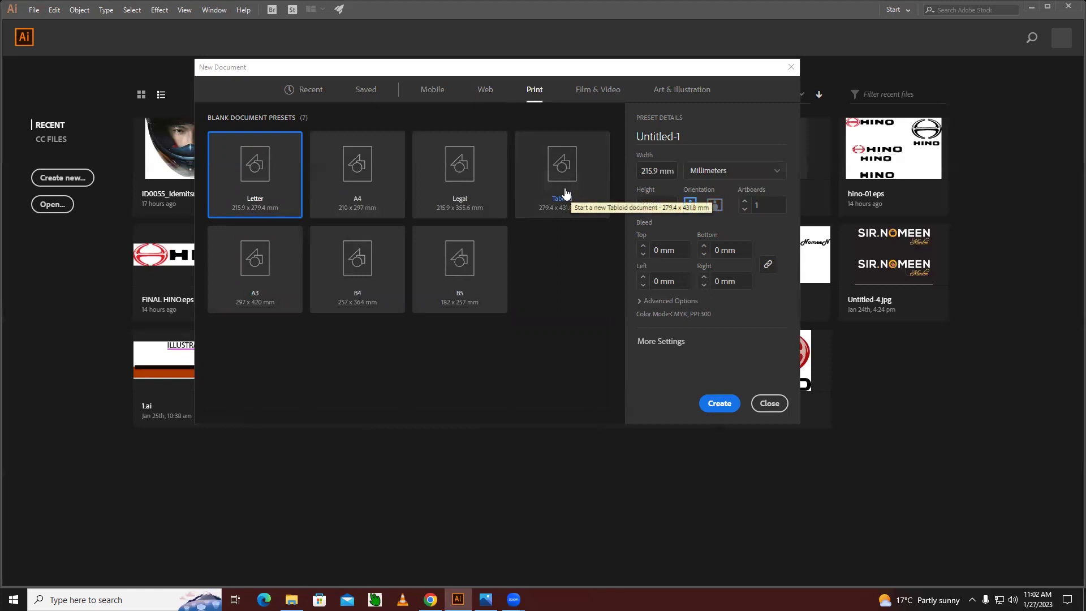
click(589, 91)
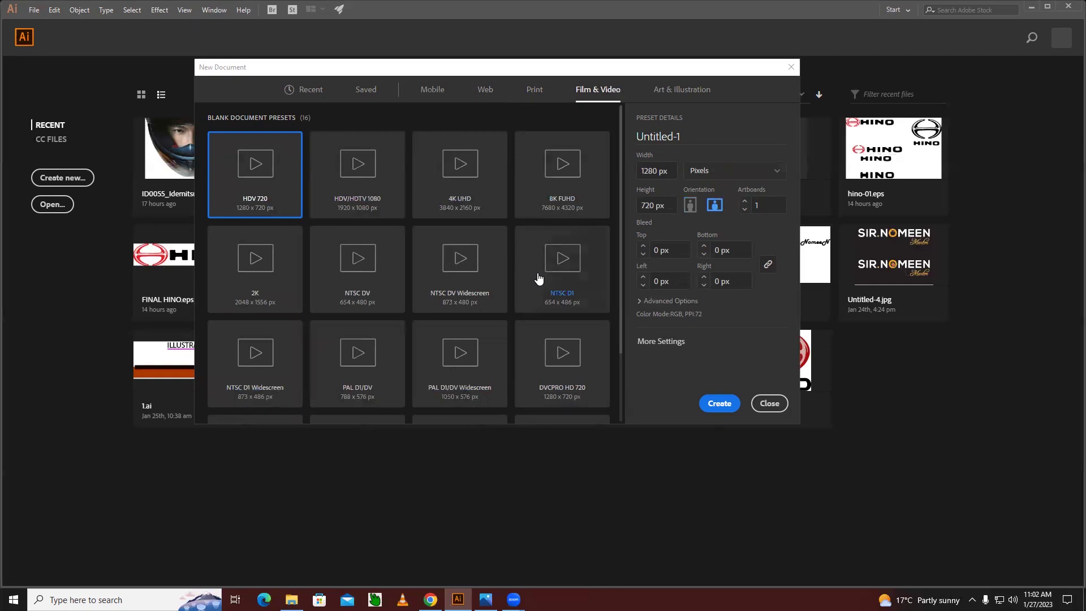
View the Art & Illustration presets, then return to the 11 Mobile device presets
click(683, 92)
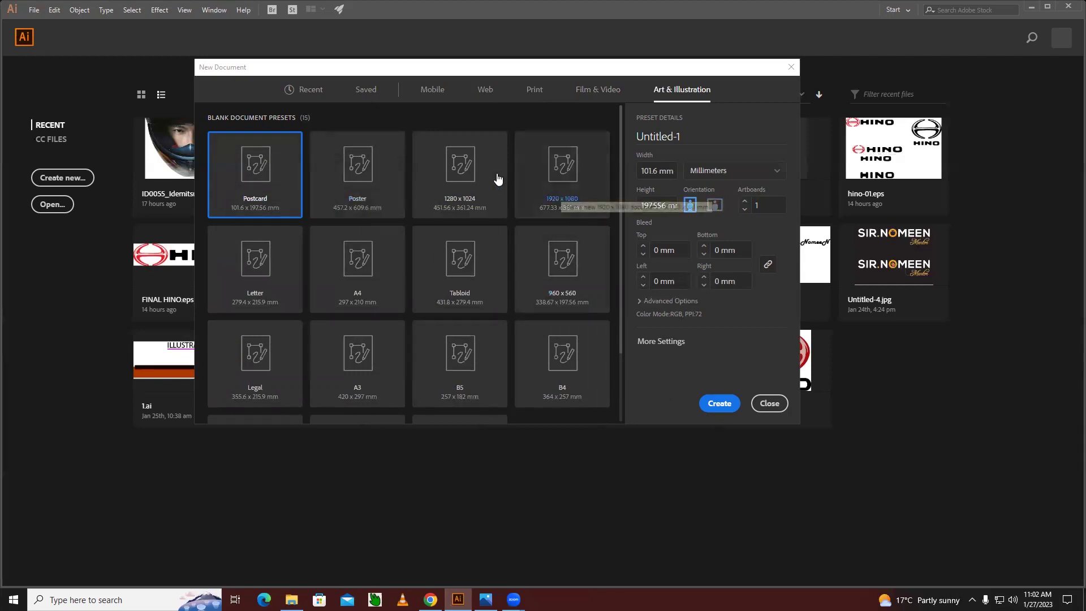
click(433, 90)
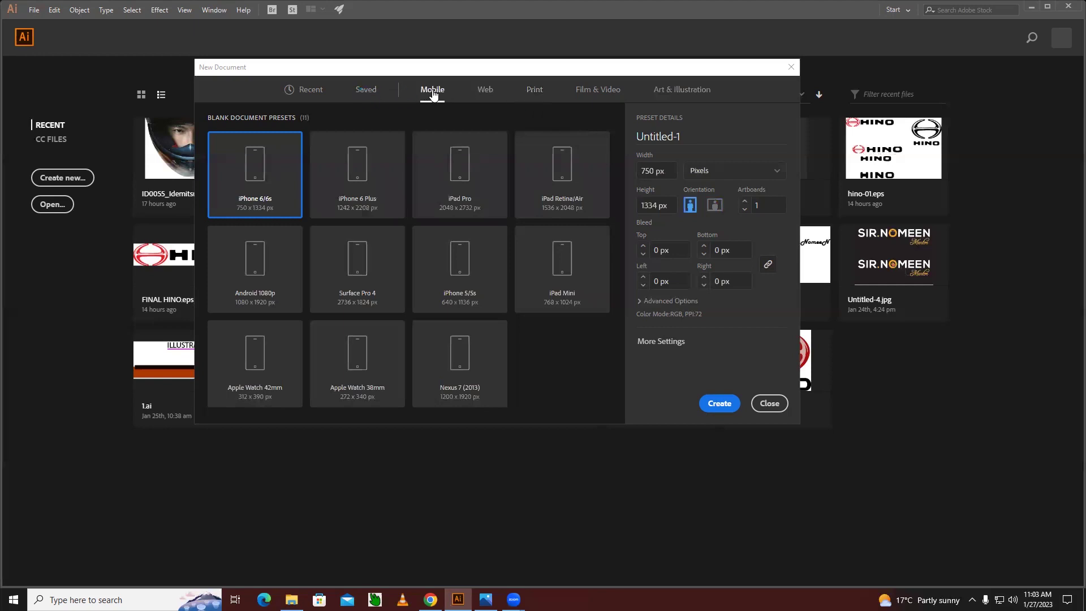
Cycle through Web, Print, Film & Video and Art & Illustration, ending on Print's Letter CMYK preset
click(485, 92)
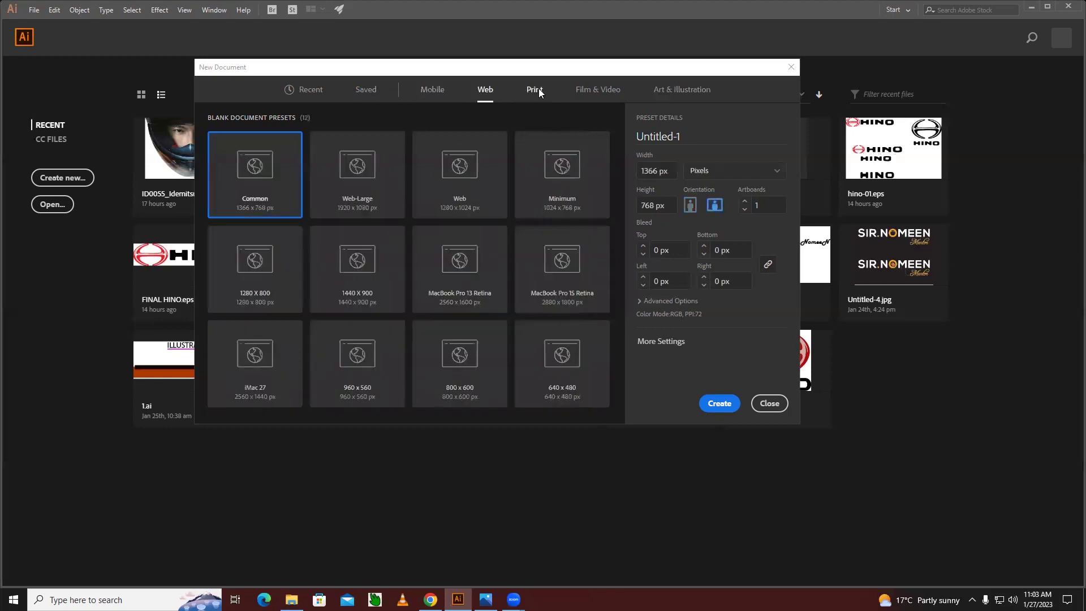
click(537, 90)
click(604, 93)
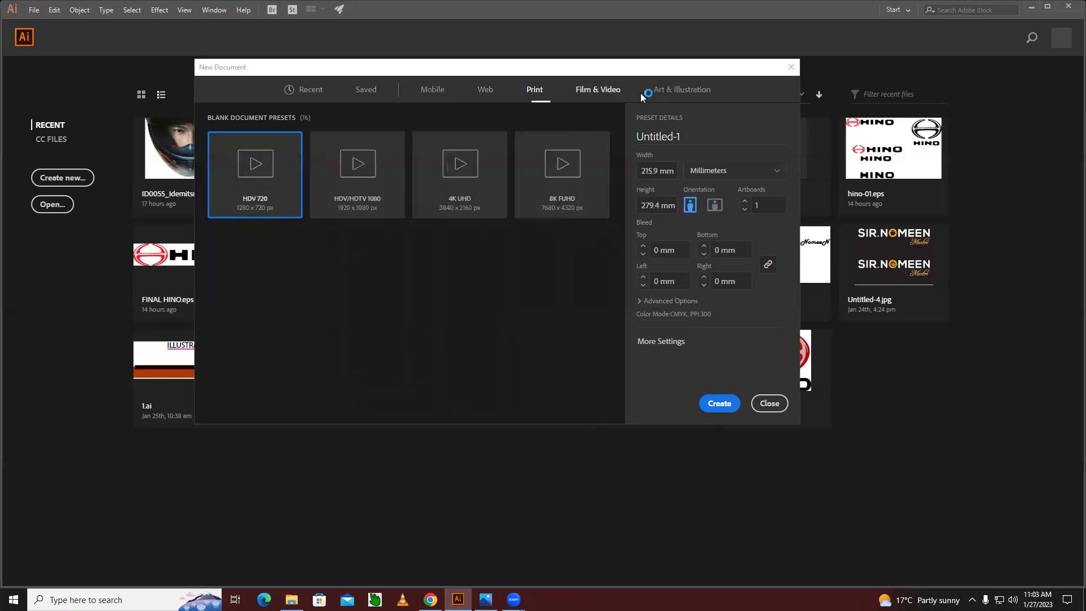
click(662, 92)
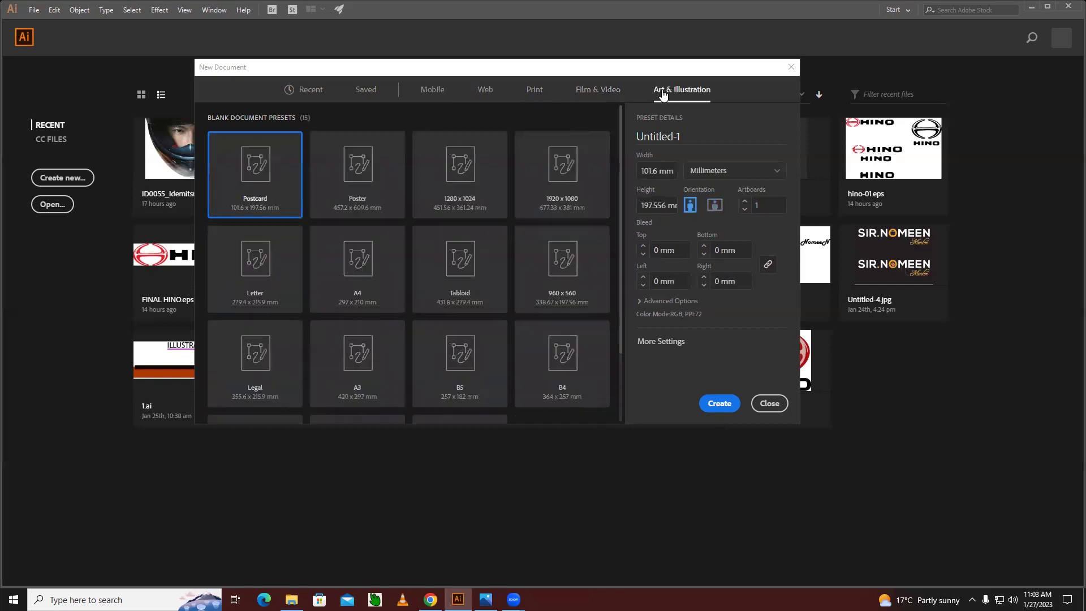
click(536, 92)
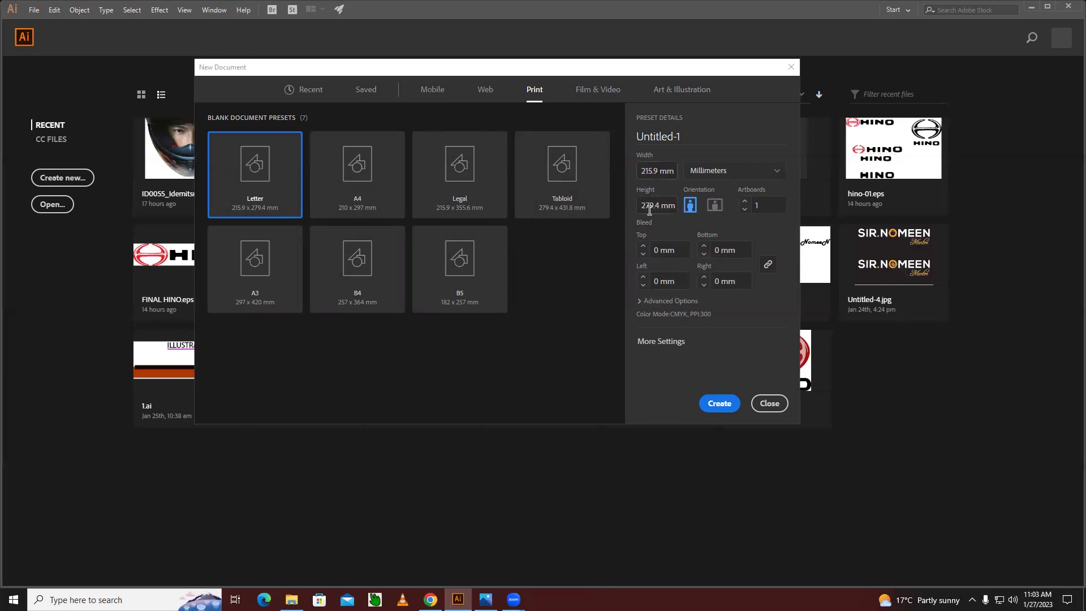
Pick Millimeters from the Preset Details units list for the Letter document
click(700, 176)
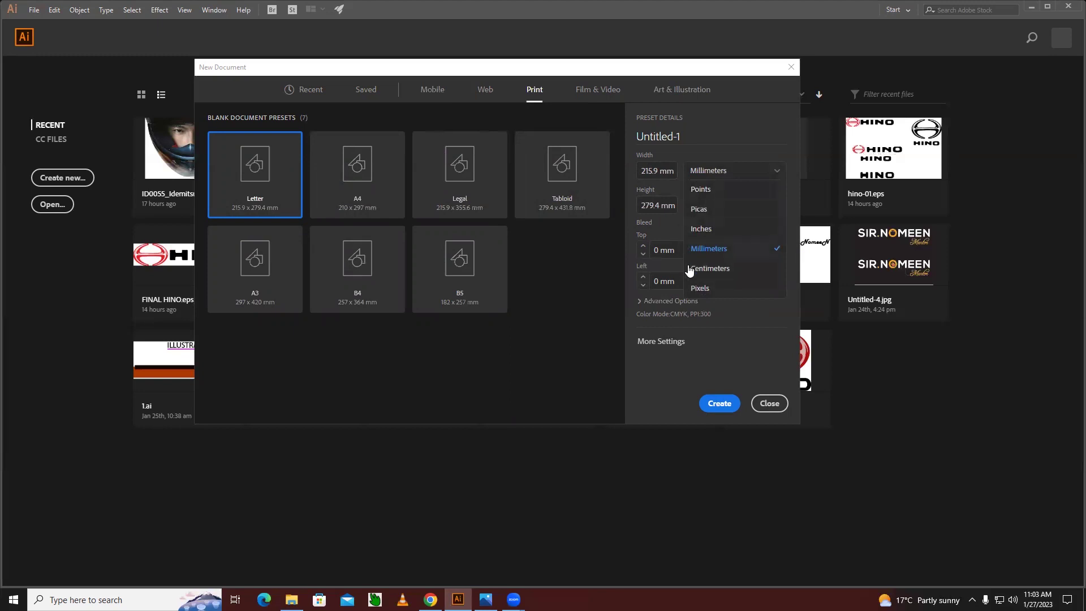
click(682, 369)
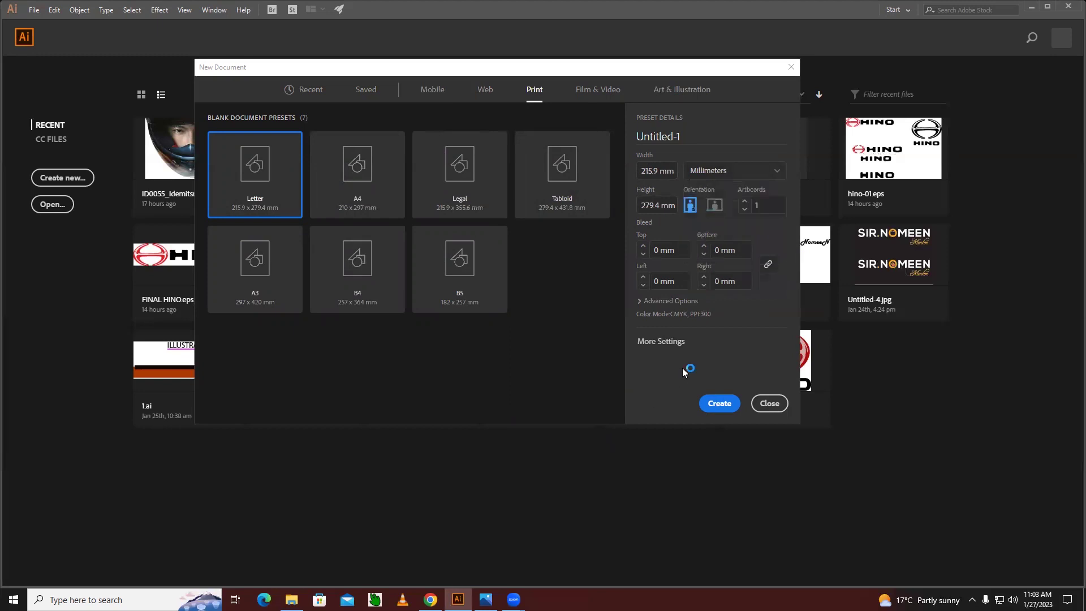
Compare landscape and portrait orientations, leave Portrait, and set Artboards to 2
click(690, 207)
click(715, 208)
click(690, 206)
click(714, 204)
click(688, 206)
click(744, 201)
Move the dialog up-left and expand Advanced Options showing CMYK, 300 ppi raster effects, Default preview
drag(629, 70, 525, 52)
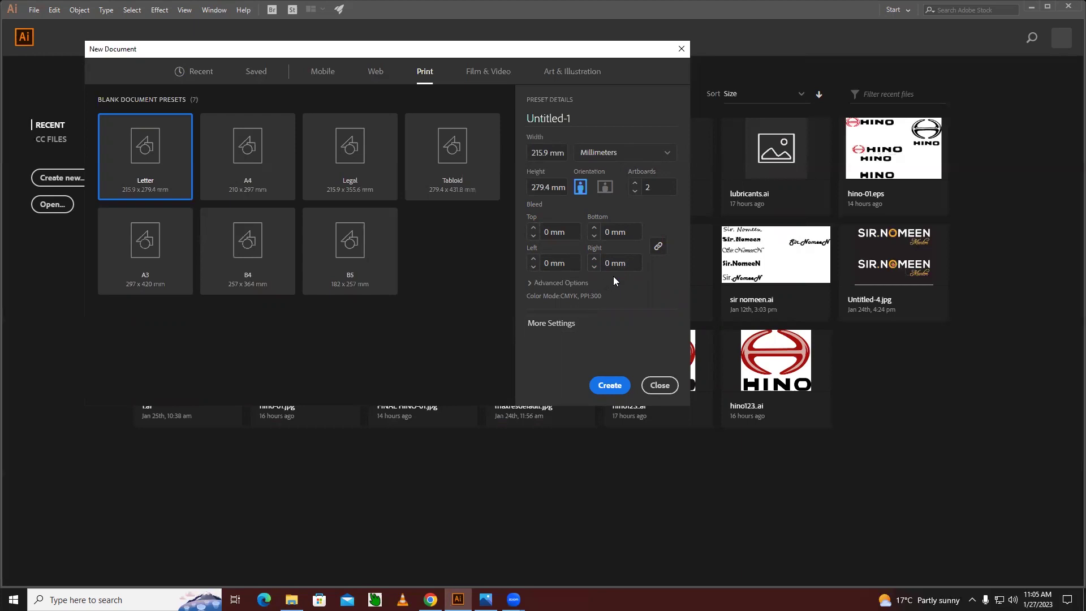
click(528, 282)
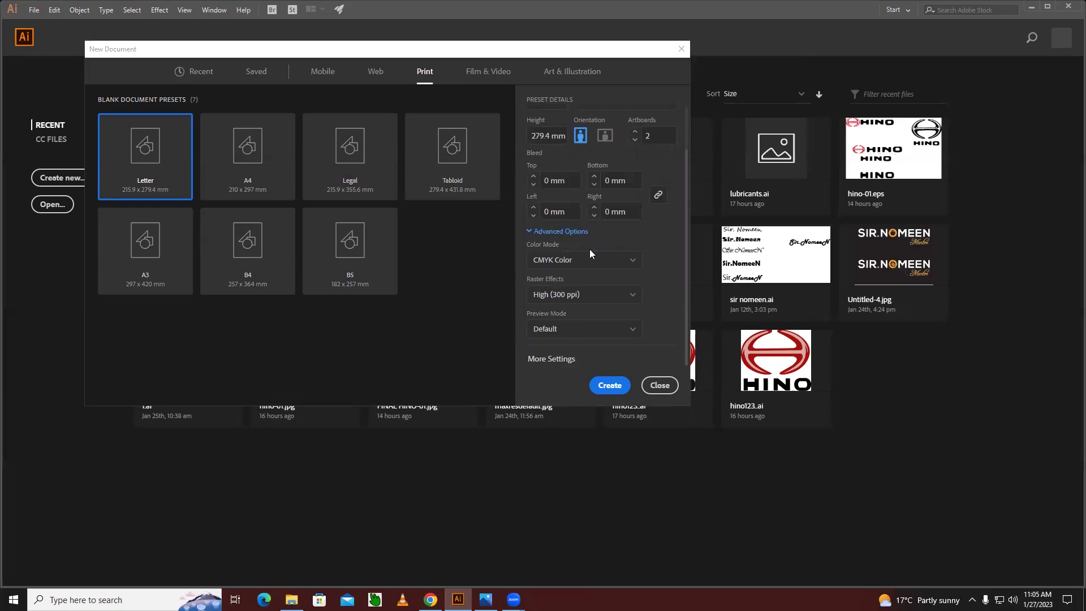
click(585, 261)
click(562, 259)
click(655, 275)
click(571, 301)
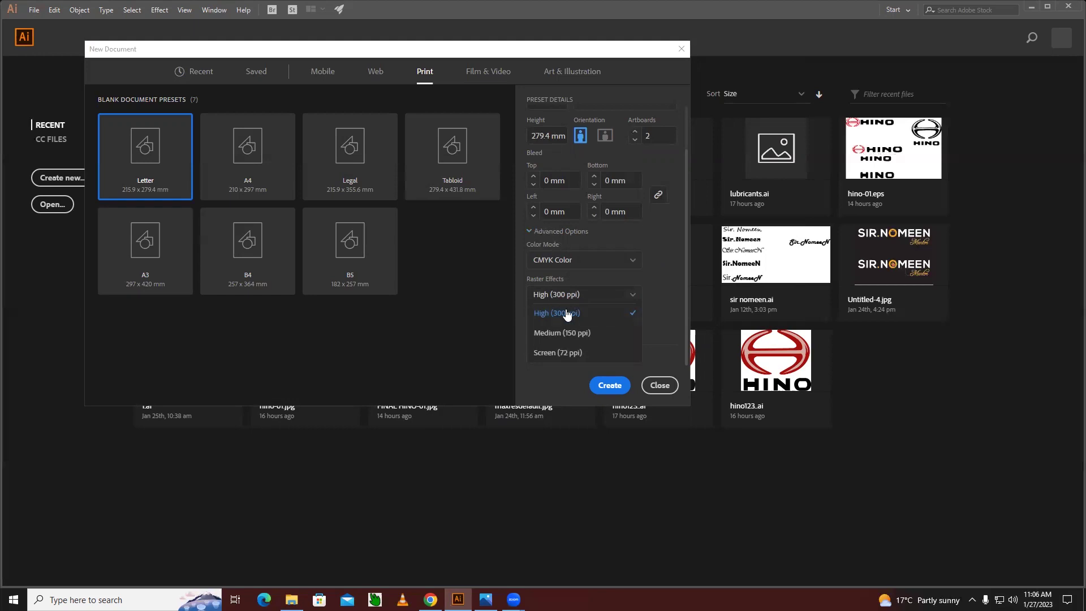
click(567, 314)
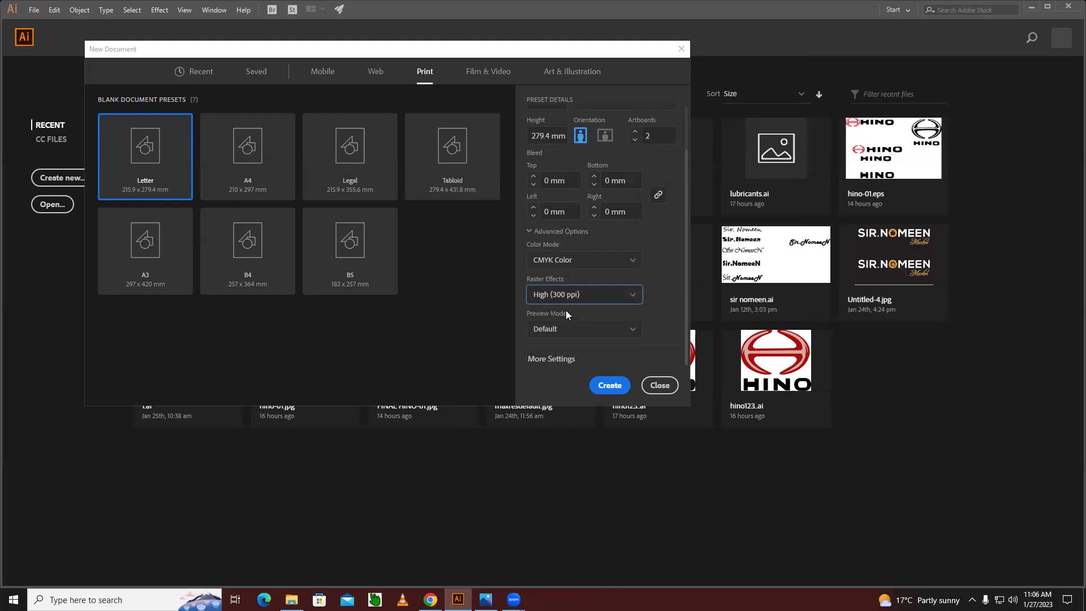
click(574, 333)
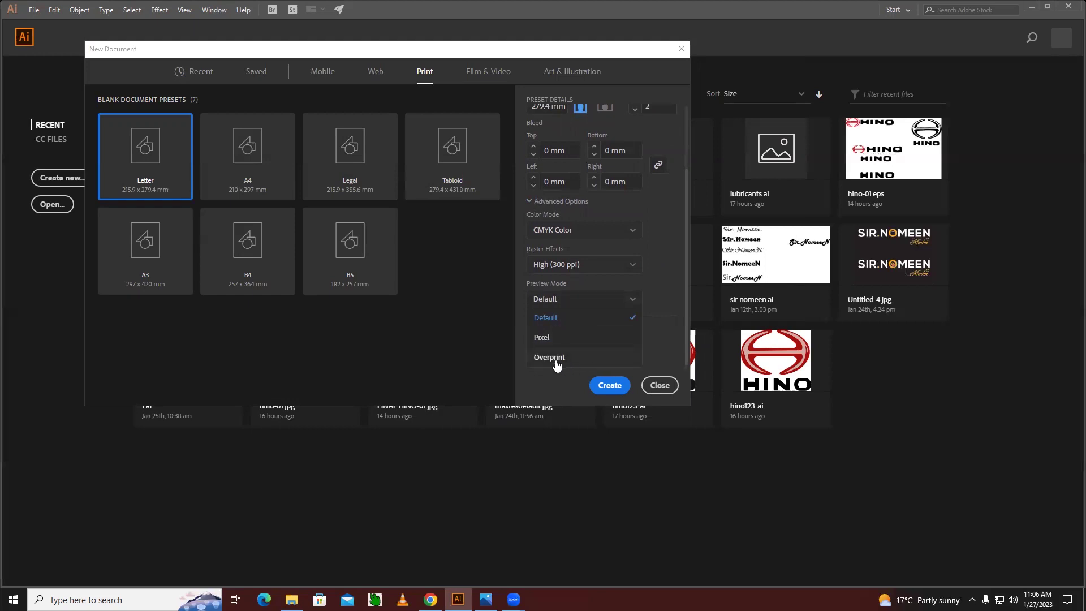
click(569, 319)
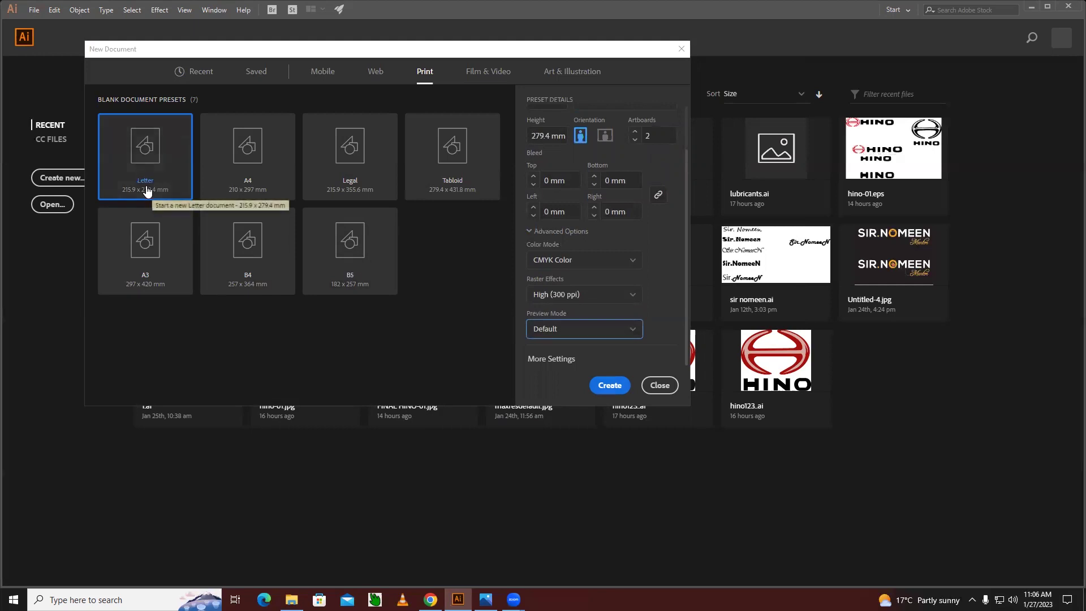
Create the document and zoom out to 66.67% so both portrait artboards fit in view
click(607, 386)
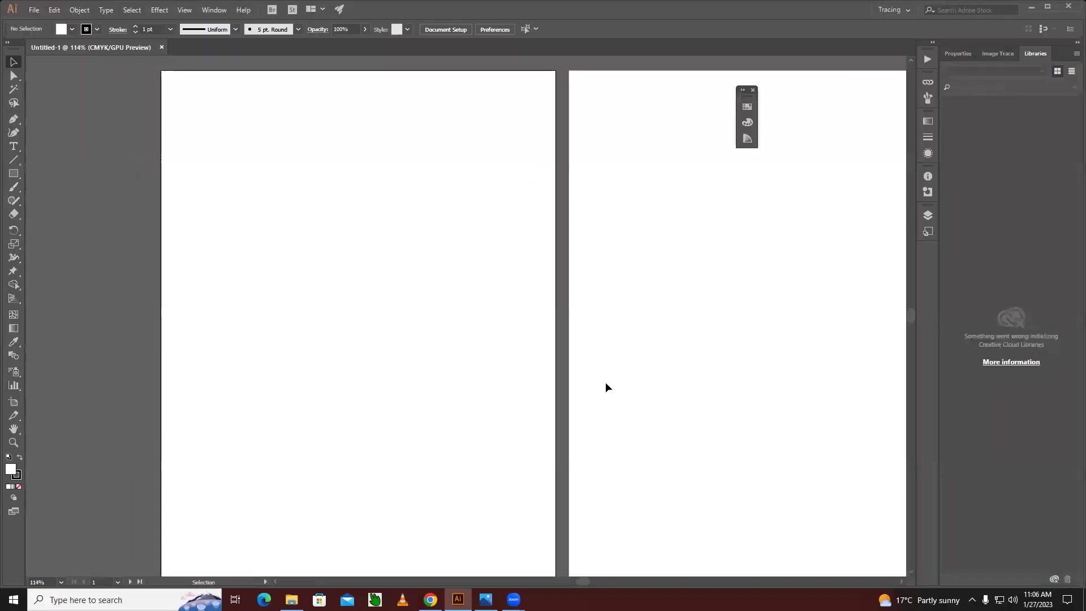
key(z)
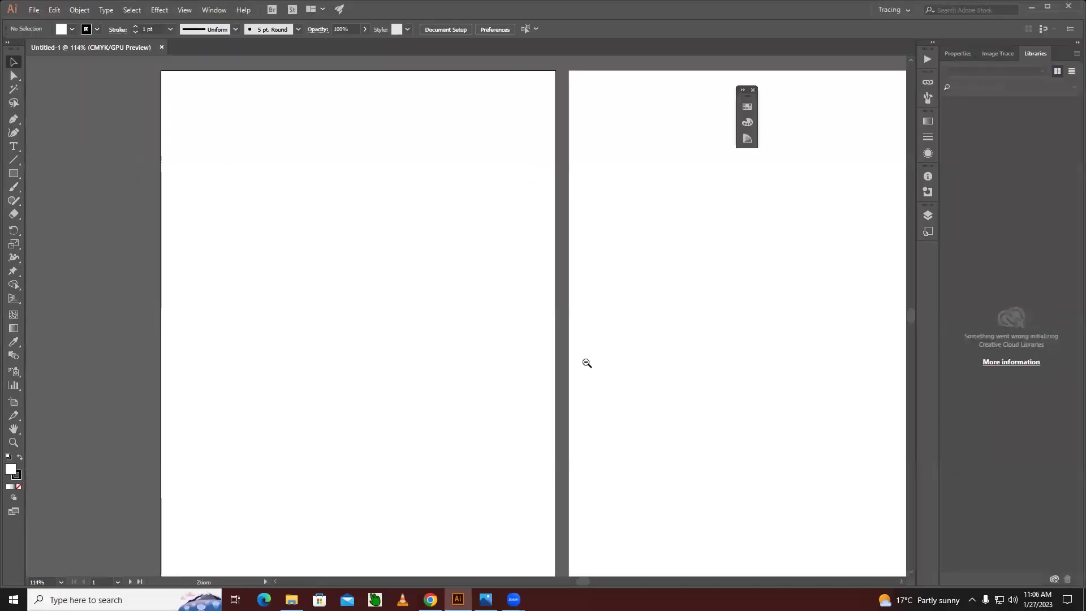
alt+click(588, 363)
alt+click(523, 351)
key(v)
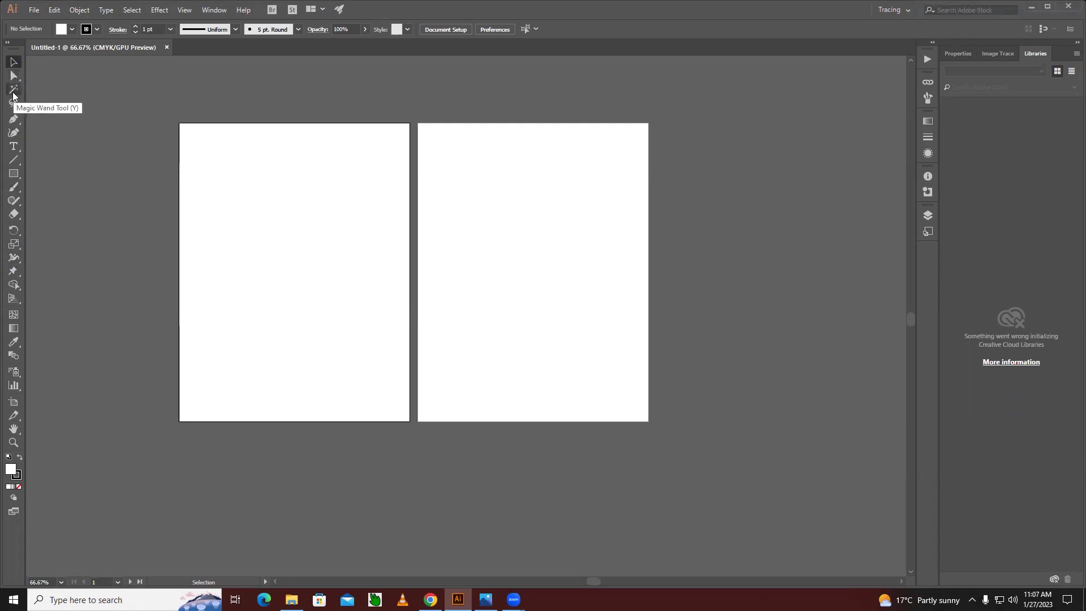
click(13, 103)
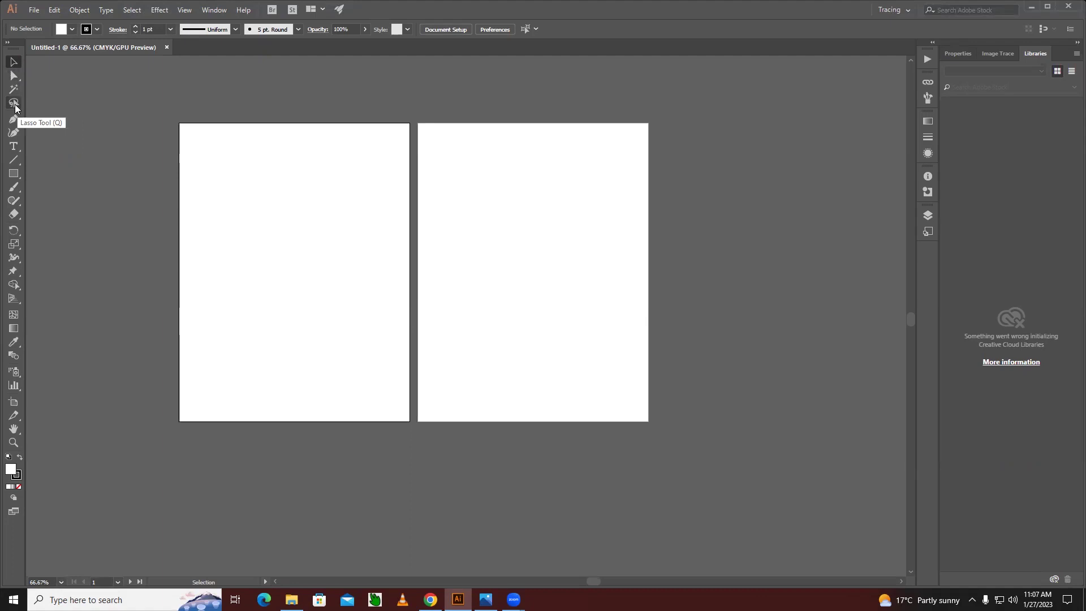